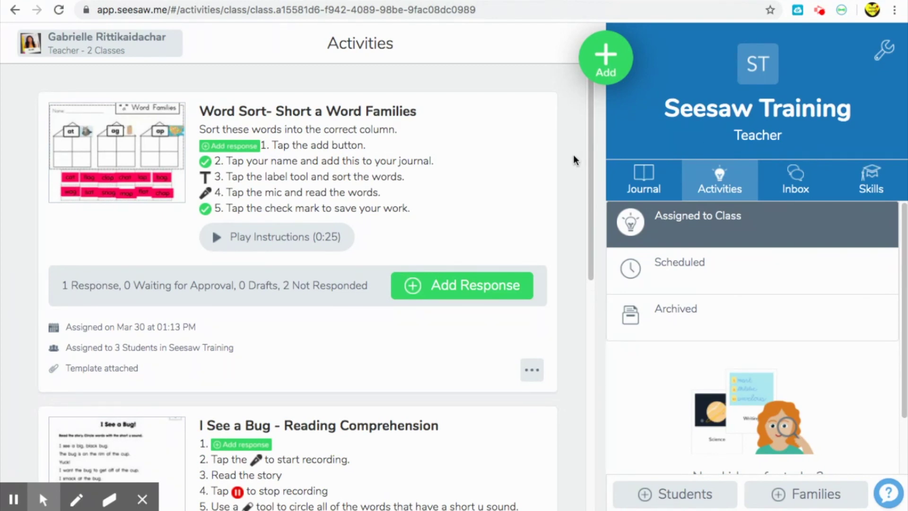
From the green Add menu, choose Assign Activity to reach the My Library tab
{"action": "left_click", "coordinate": [613, 53]}
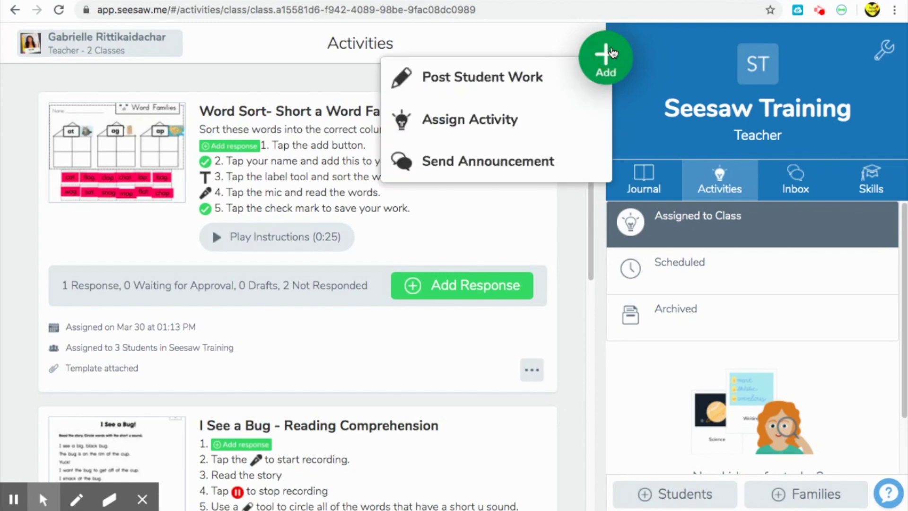
{"action": "left_click", "coordinate": [533, 125]}
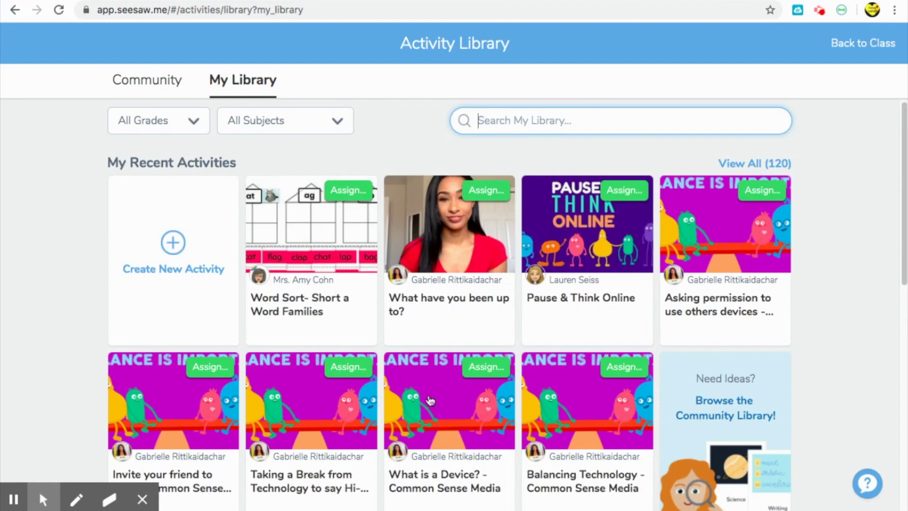
Create a new activity and add a template for student responses
{"action": "left_click", "coordinate": [174, 282]}
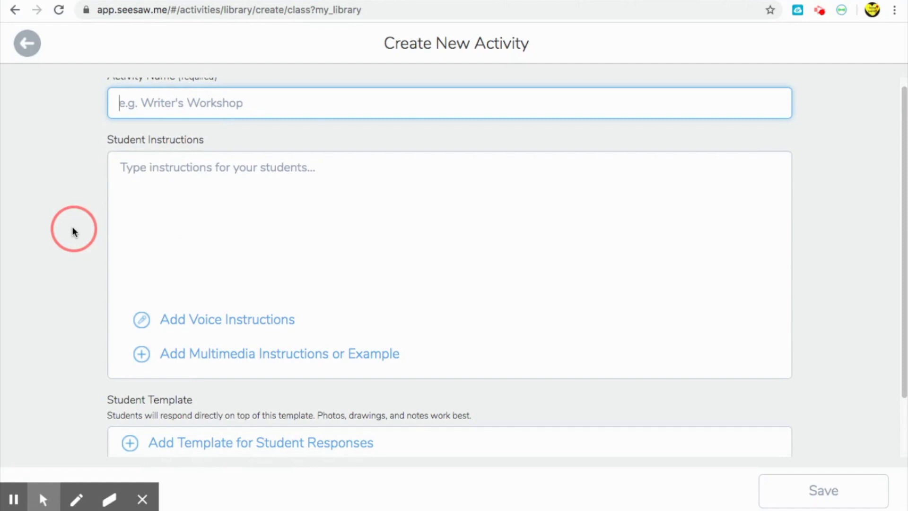
{"action": "scroll", "coordinate": [198, 439], "scroll_direction": "down", "scroll_amount": 3}
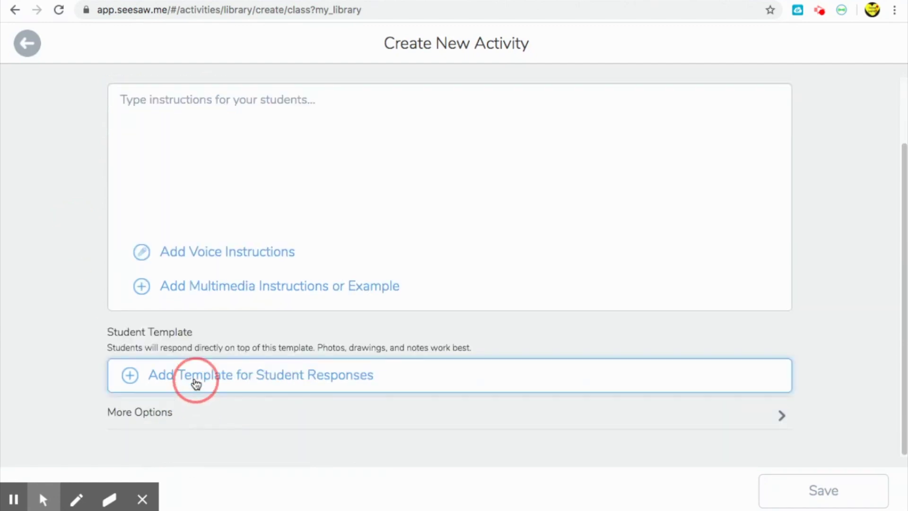
{"action": "scroll", "coordinate": [198, 387], "scroll_direction": "up", "scroll_amount": 3}
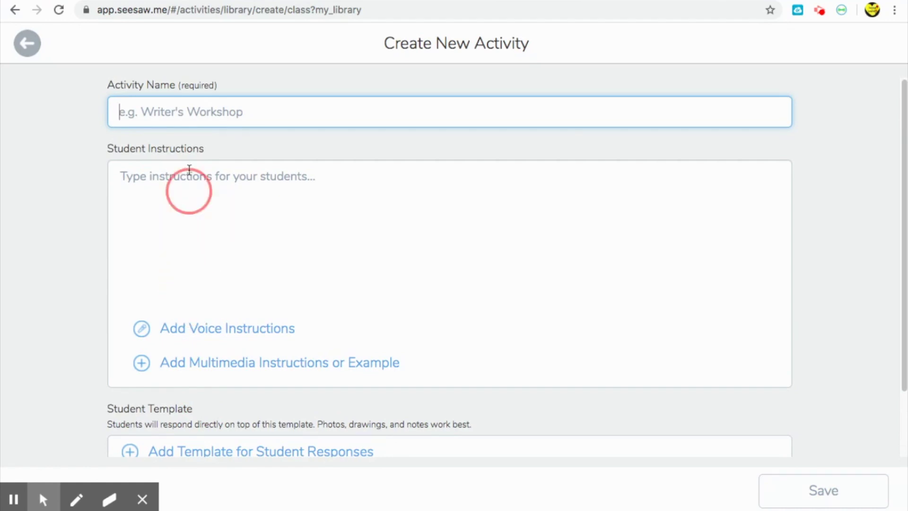
{"action": "scroll", "coordinate": [215, 295], "scroll_direction": "down", "scroll_amount": 1}
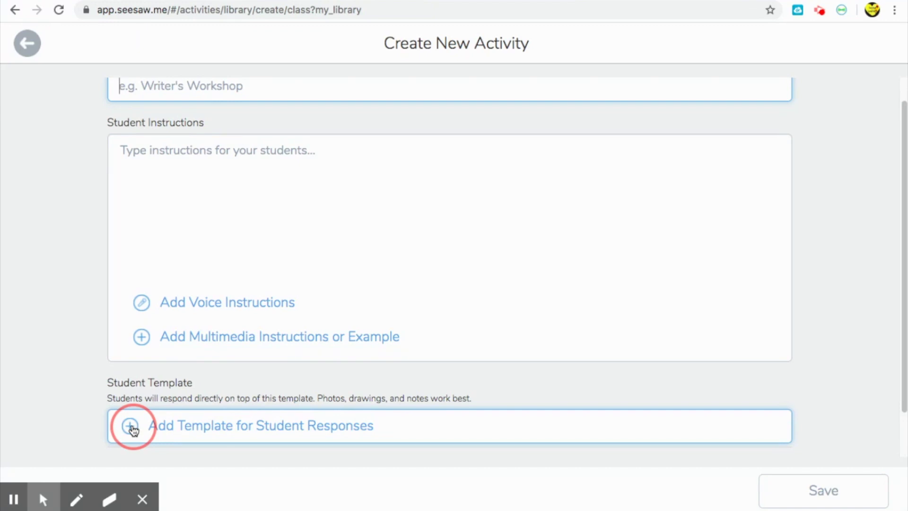
{"action": "left_click", "coordinate": [131, 428]}
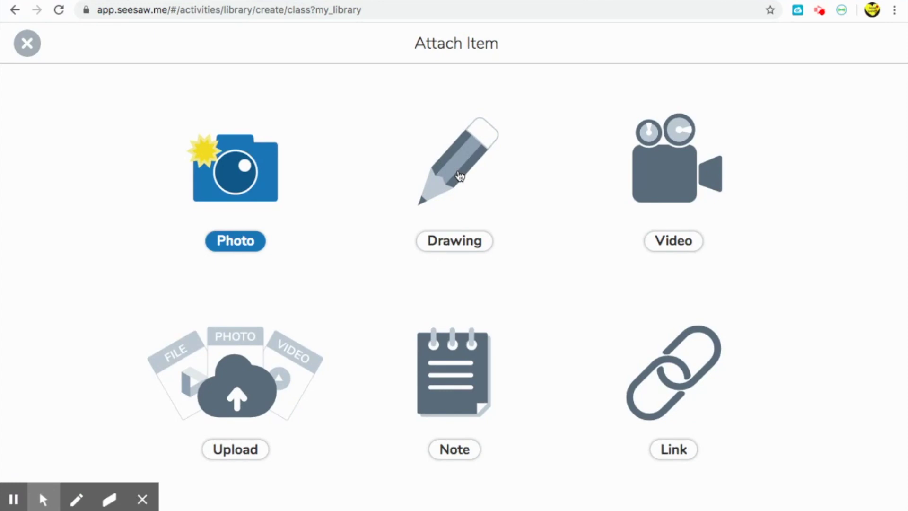
Choose Drawing as the template type to get a blank one-page canvas
{"action": "left_click", "coordinate": [622, 154]}
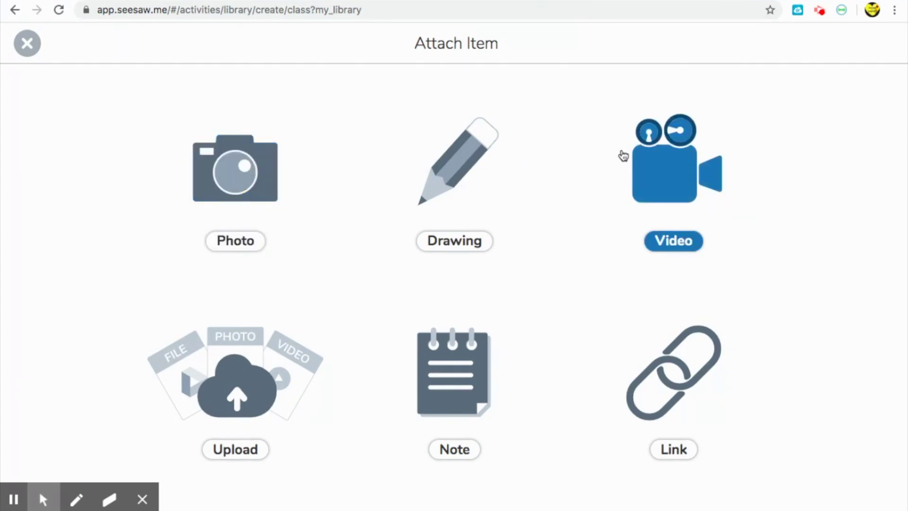
{"action": "left_click", "coordinate": [458, 162]}
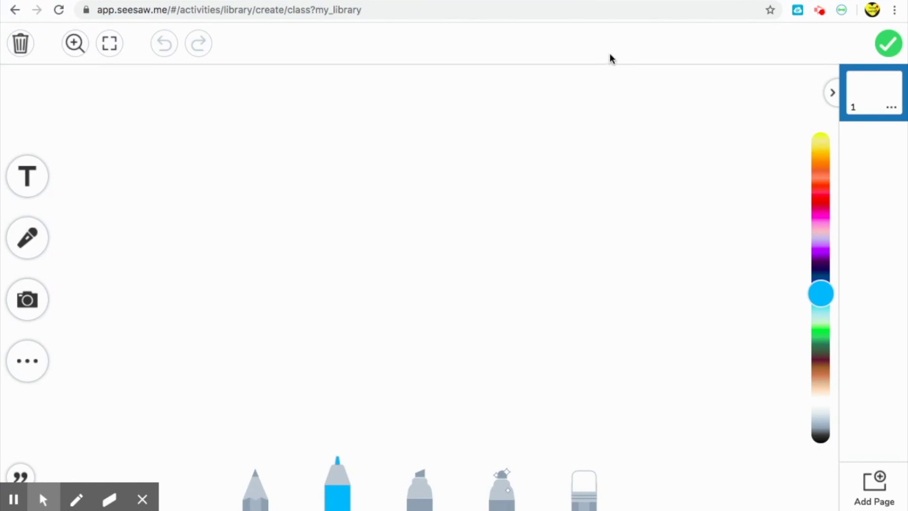
Switch to the Canva design 'Copy of Benchmark Word List' showing Sight Word Practice
{"action": "left_click", "coordinate": [843, 11]}
{"action": "key", "text": "ctrl+Tab"}
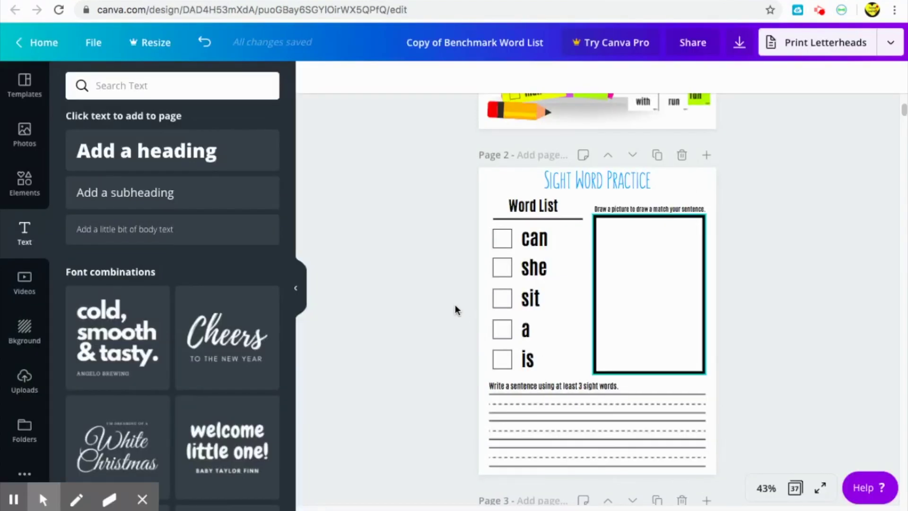
Scroll to the Sight Word Practice page and set Canva's zoom to 50%
{"action": "scroll", "coordinate": [461, 299], "scroll_direction": "up", "scroll_amount": 5}
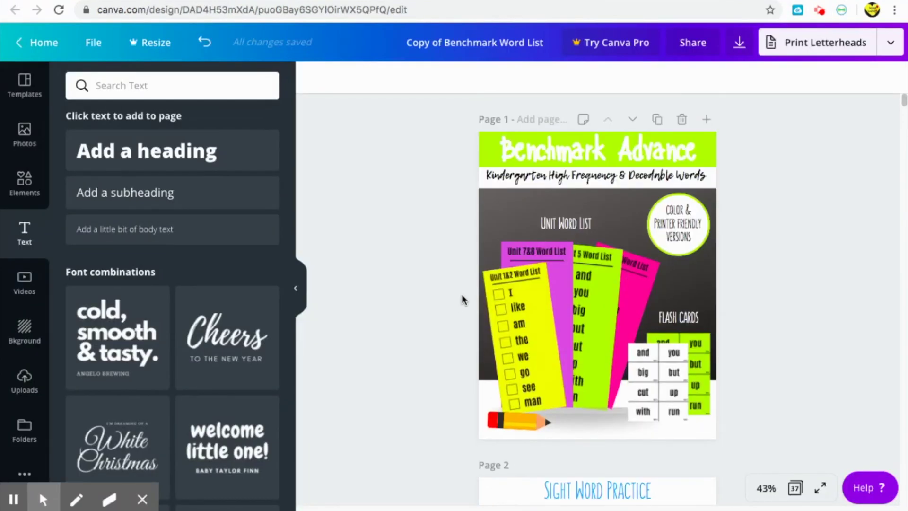
{"action": "scroll", "coordinate": [461, 299], "scroll_direction": "down", "scroll_amount": 2}
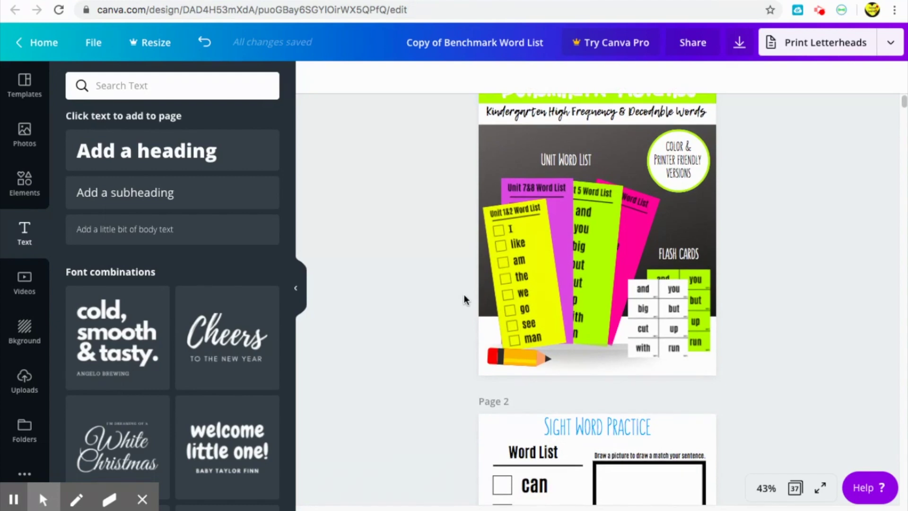
{"action": "scroll", "coordinate": [466, 299], "scroll_direction": "down", "scroll_amount": 7}
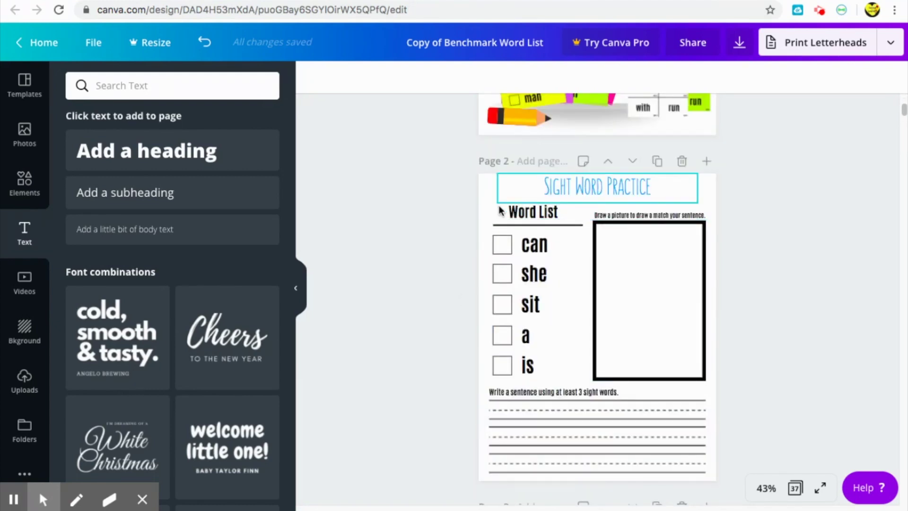
{"action": "scroll", "coordinate": [473, 251], "scroll_direction": "down", "scroll_amount": 1}
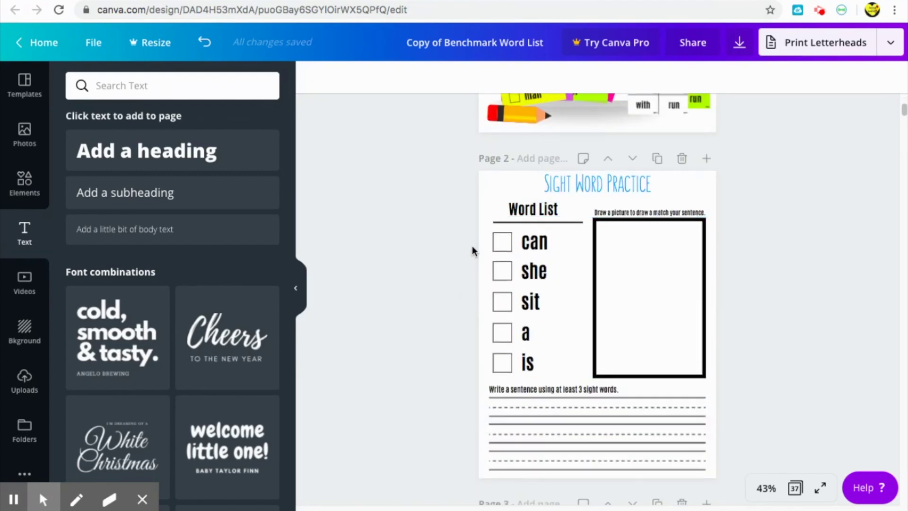
{"action": "left_click", "coordinate": [765, 489]}
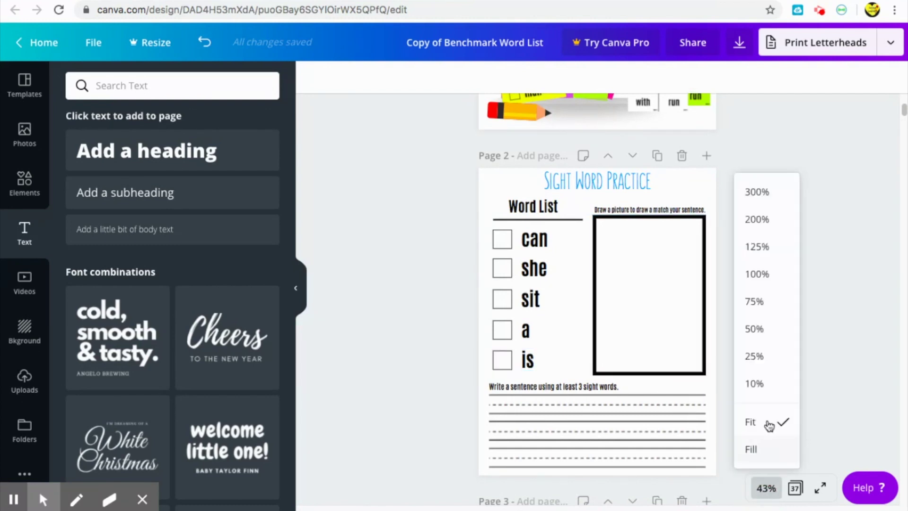
{"action": "left_click", "coordinate": [781, 329]}
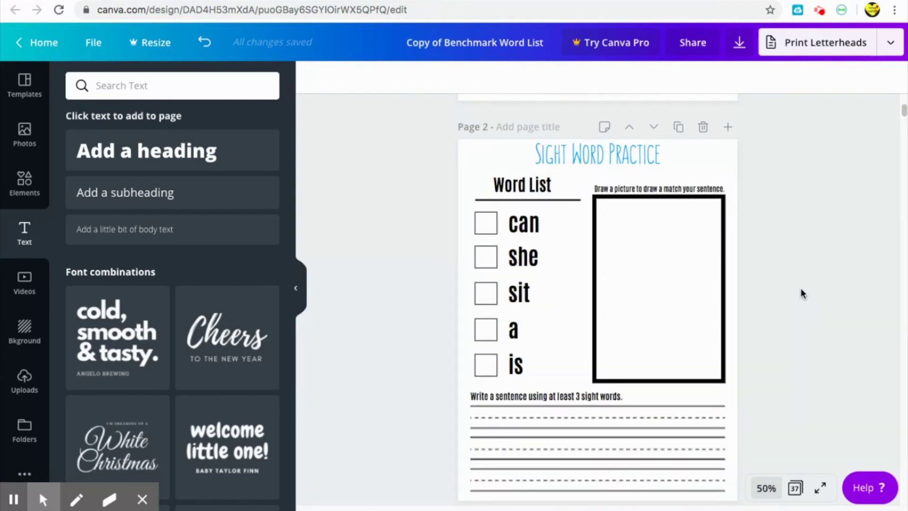
Capture the worksheet page with the Seesaw extension and place it onto the template
{"action": "left_click", "coordinate": [842, 12]}
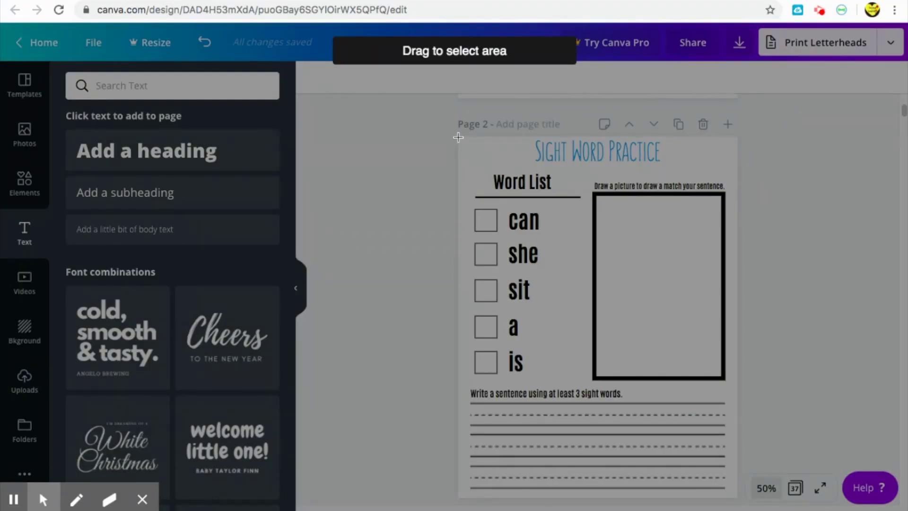
{"action": "left_click_drag", "start_coordinate": [459, 137], "coordinate": [736, 492]}
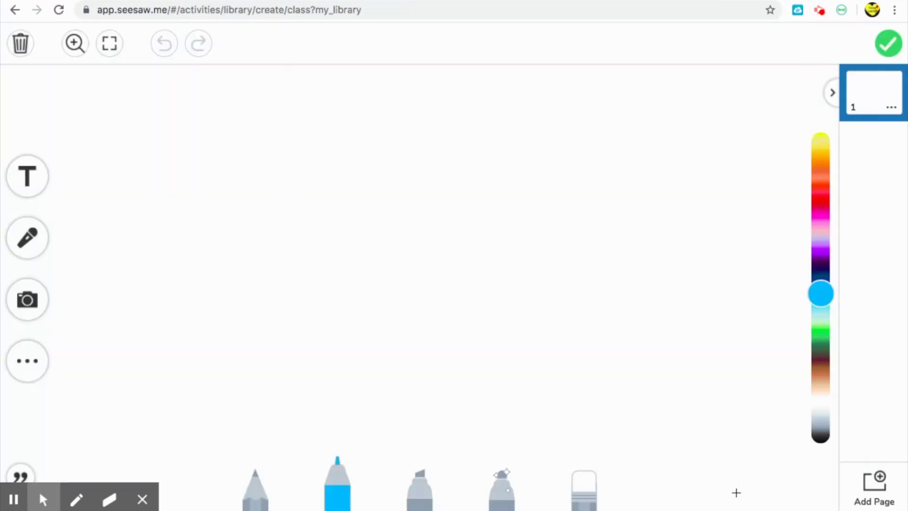
{"action": "key", "text": "ctrl+v"}
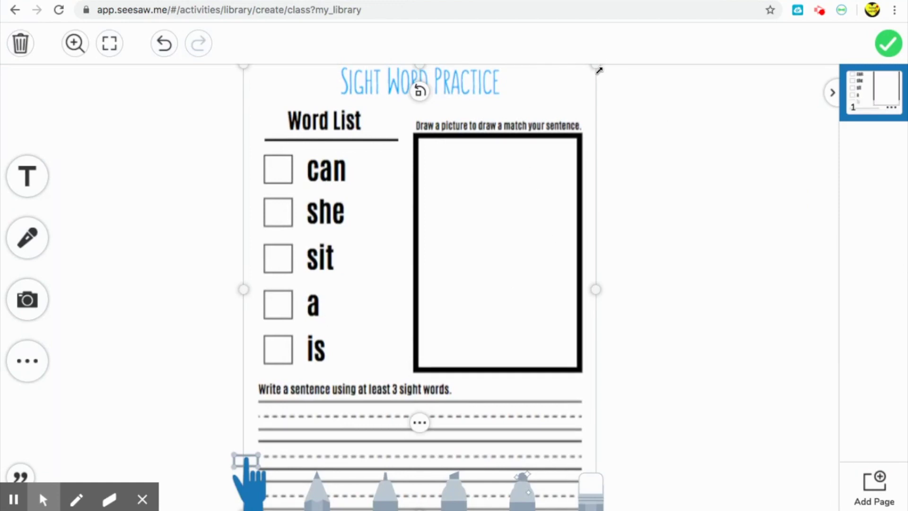
Resize and centre the worksheet image so the whole page, including sentence lines, fits
{"action": "left_click_drag", "start_coordinate": [596, 66], "coordinate": [537, 144]}
{"action": "left_click_drag", "start_coordinate": [468, 239], "coordinate": [468, 280]}
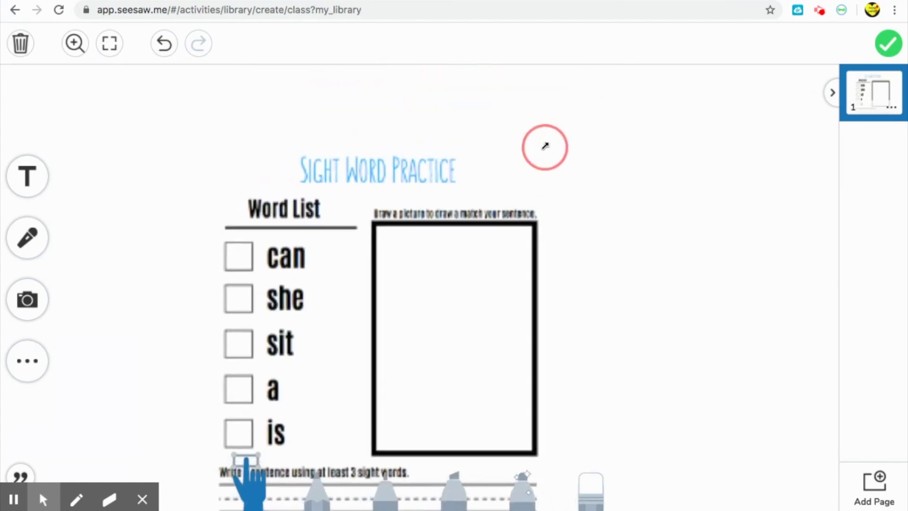
{"action": "left_click", "coordinate": [25, 312]}
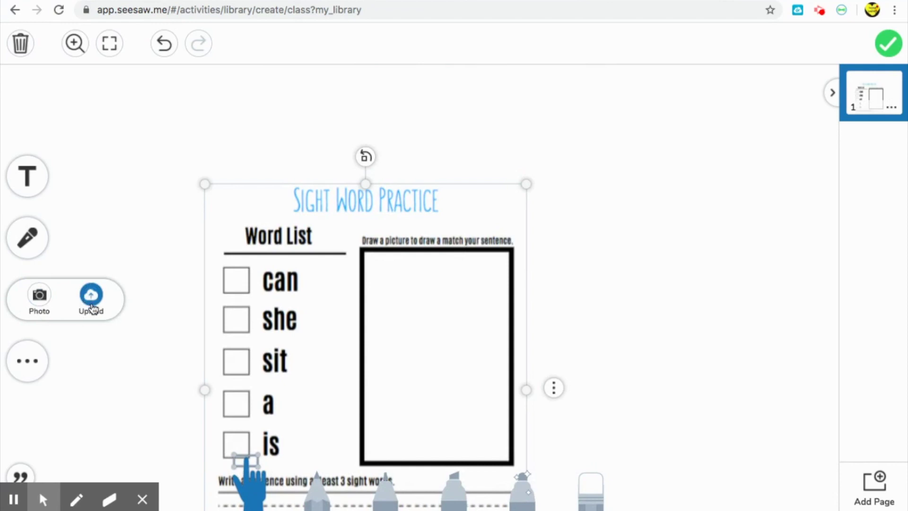
{"action": "left_click_drag", "start_coordinate": [438, 328], "coordinate": [530, 224]}
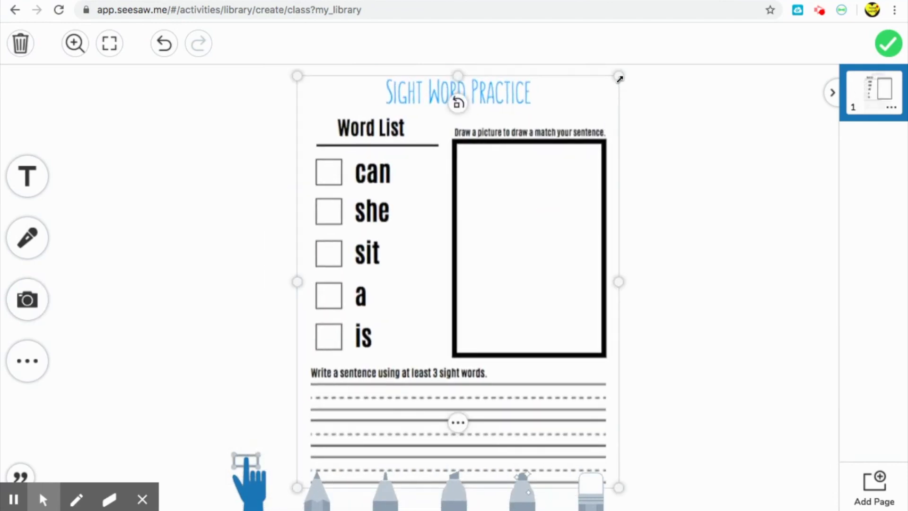
{"action": "left_click_drag", "start_coordinate": [619, 77], "coordinate": [600, 110]}
{"action": "left_click", "coordinate": [499, 265]}
{"action": "left_click_drag", "start_coordinate": [499, 265], "coordinate": [502, 233]}
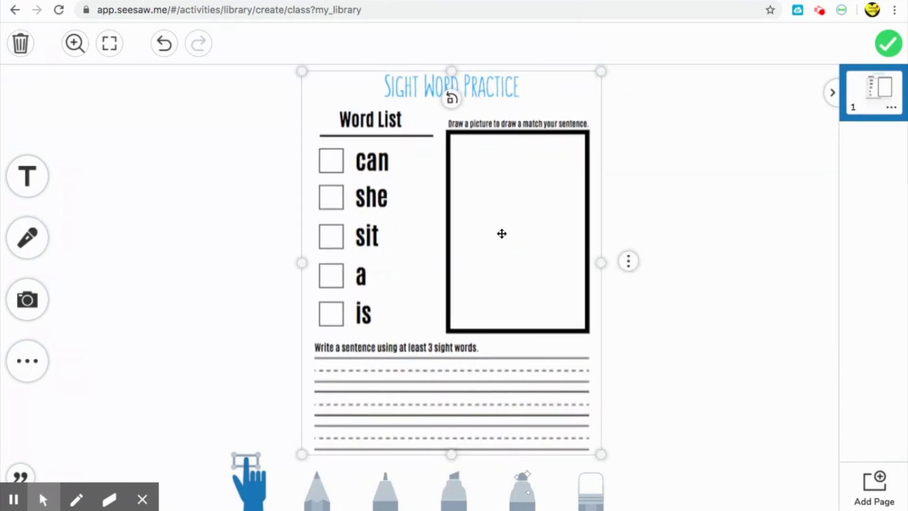
{"action": "left_click", "coordinate": [689, 142]}
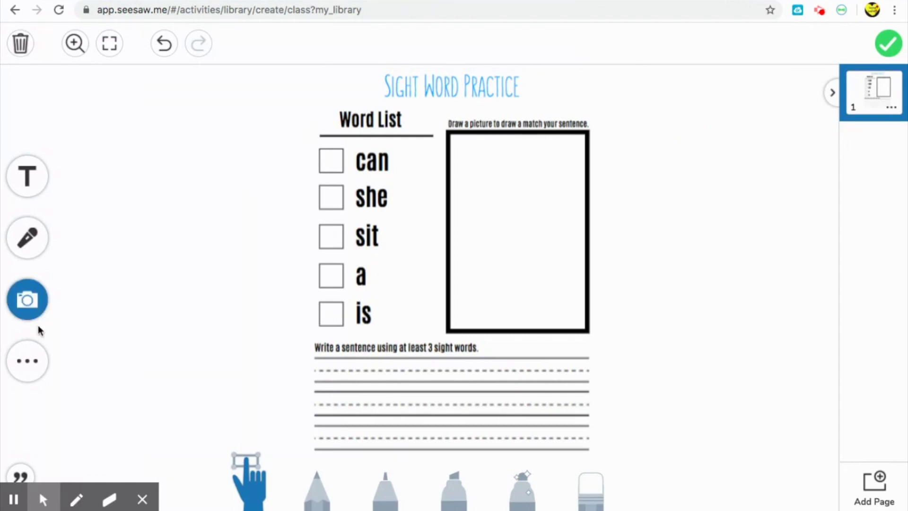
Set the template page background to the rainbow gradient
{"action": "left_click", "coordinate": [27, 361]}
{"action": "left_click", "coordinate": [98, 369]}
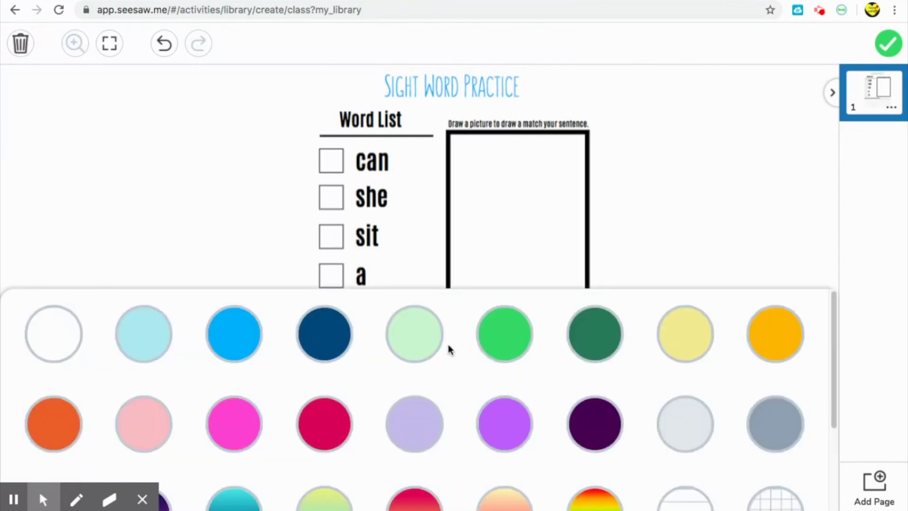
{"action": "scroll", "coordinate": [487, 412], "scroll_direction": "down", "scroll_amount": 1}
{"action": "left_click", "coordinate": [586, 492]}
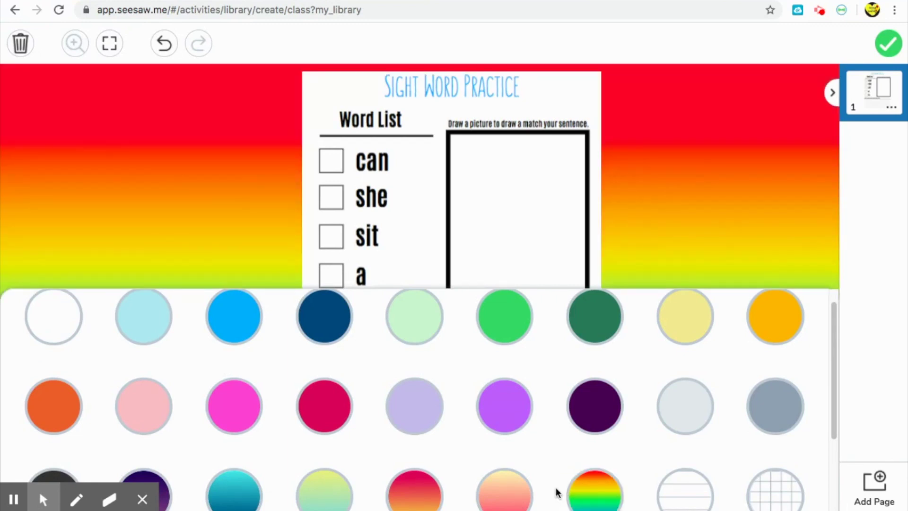
{"action": "left_click", "coordinate": [432, 495]}
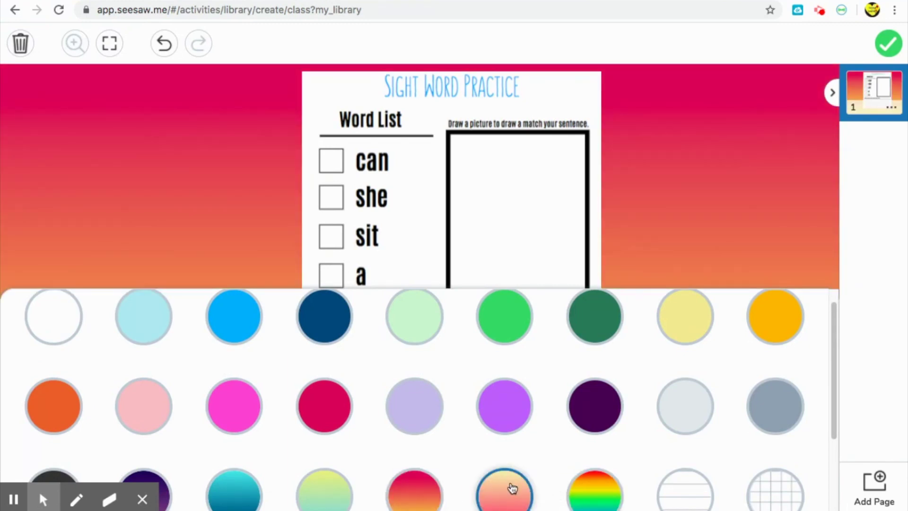
{"action": "left_click", "coordinate": [587, 492]}
{"action": "left_click", "coordinate": [716, 125]}
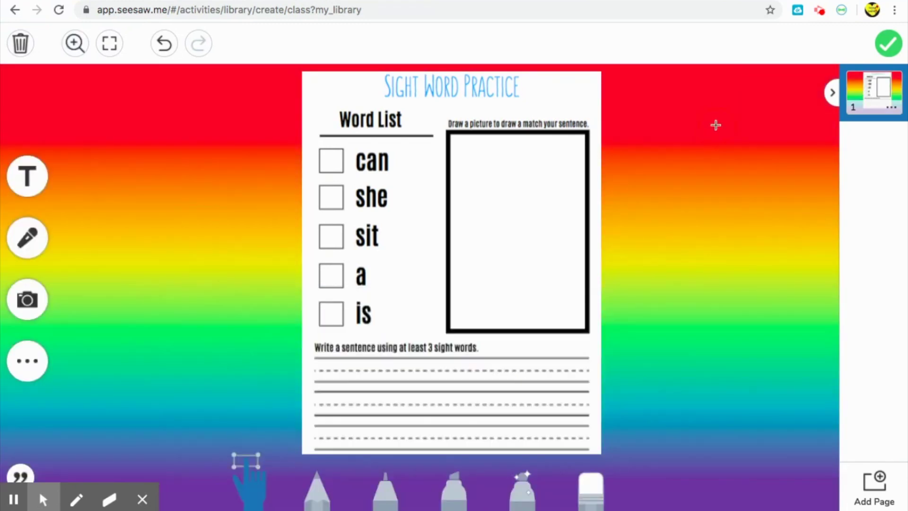
Save the rainbow worksheet drawing as the activity's student template
{"action": "left_click", "coordinate": [888, 51]}
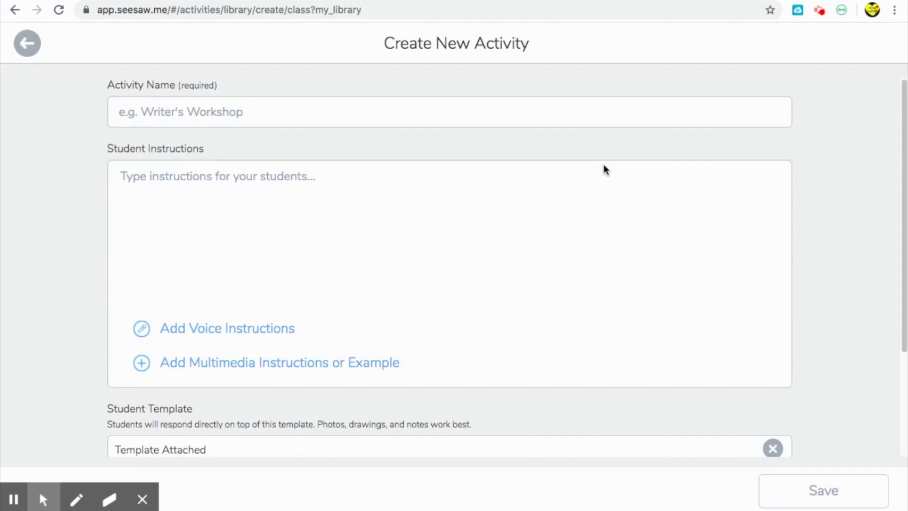
{"action": "scroll", "coordinate": [485, 265], "scroll_direction": "down", "scroll_amount": 2}
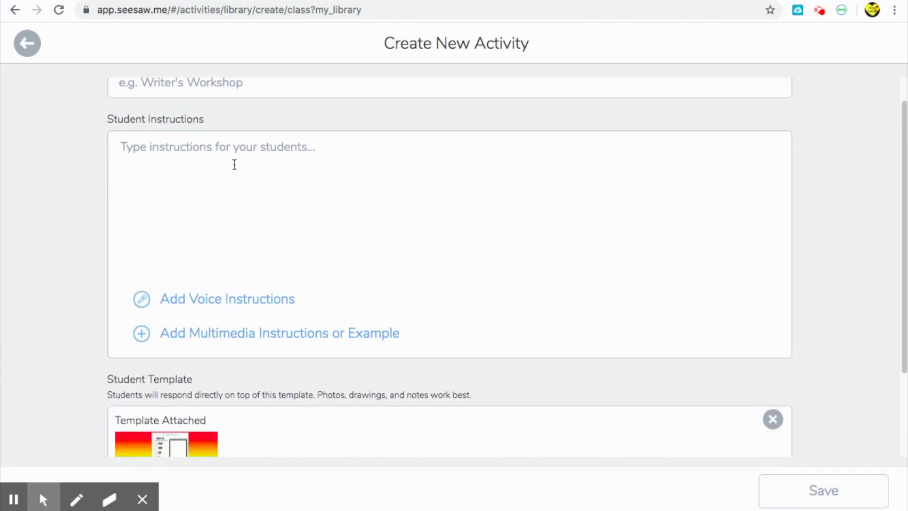
{"action": "left_click", "coordinate": [221, 155]}
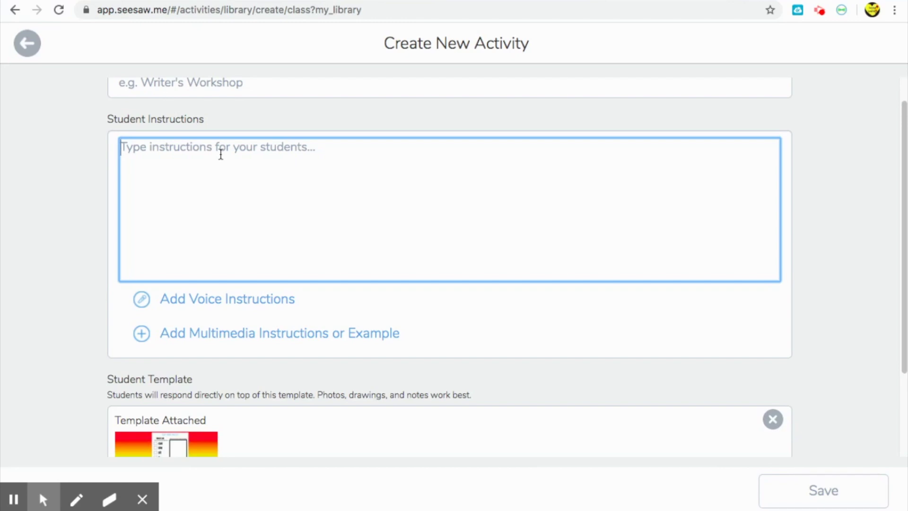
Enter '1. :add' as the first instruction and begin line '2.'
{"action": "scroll", "coordinate": [223, 174], "scroll_direction": "up", "scroll_amount": 1}
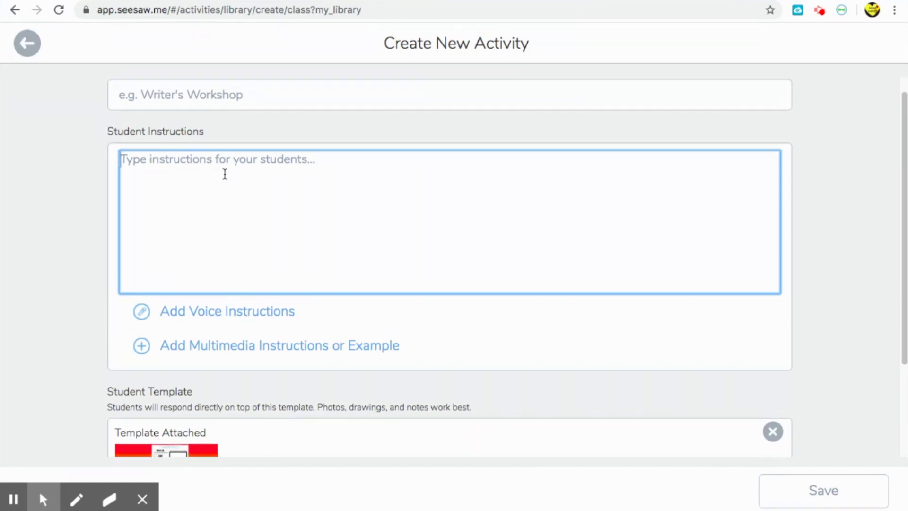
{"action": "scroll", "coordinate": [227, 189], "scroll_direction": "down", "scroll_amount": 3}
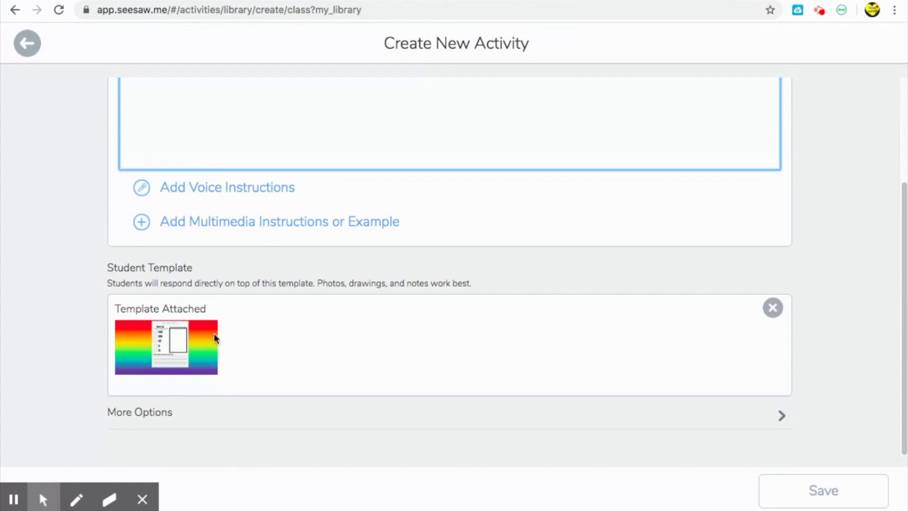
{"action": "scroll", "coordinate": [251, 271], "scroll_direction": "up", "scroll_amount": 3}
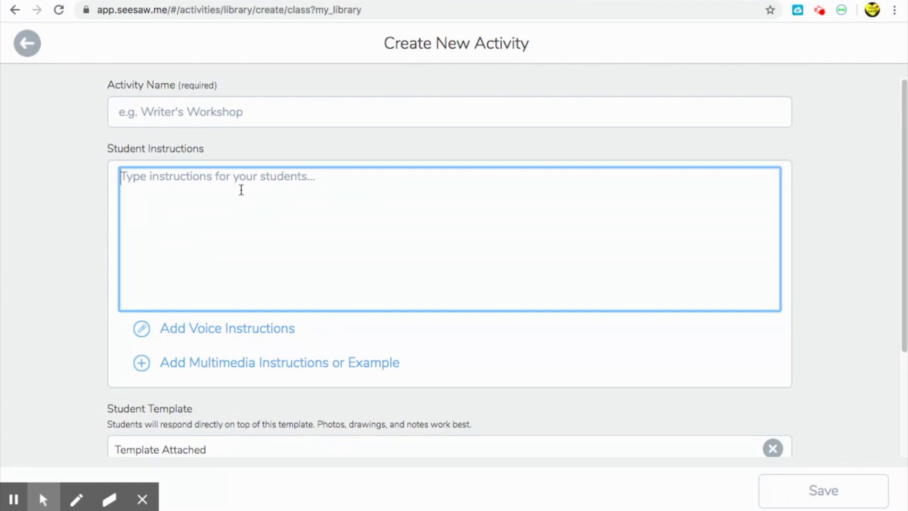
{"action": "type", "text": "I"}
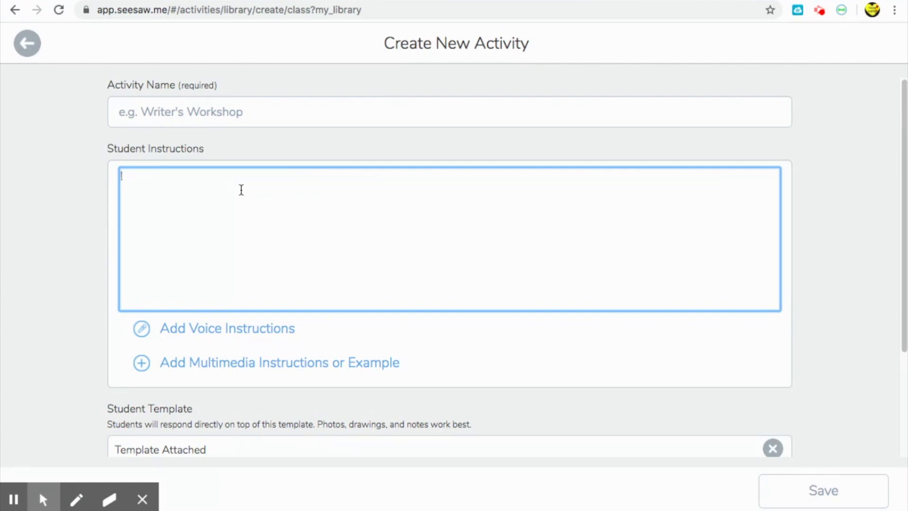
{"action": "key", "text": "BackSpace"}
{"action": "type", "text": "1. :add:"}
{"action": "key", "text": "Return"}
{"action": "type", "text": "2."}
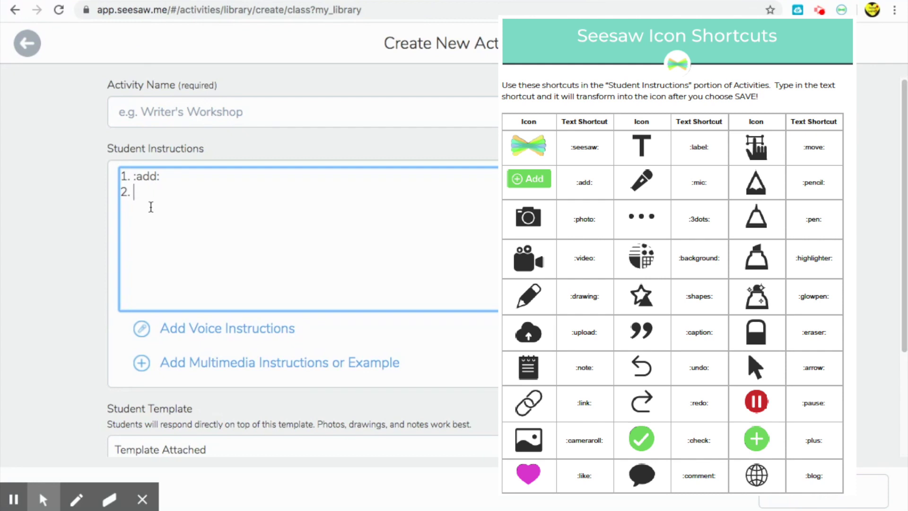
Write steps 2–4: 'Tap the :mic: to record yourself.', 'Tap a :drawing: tool', 'Read the words…'
{"action": "type", "text": "Tap the :mic: to "}
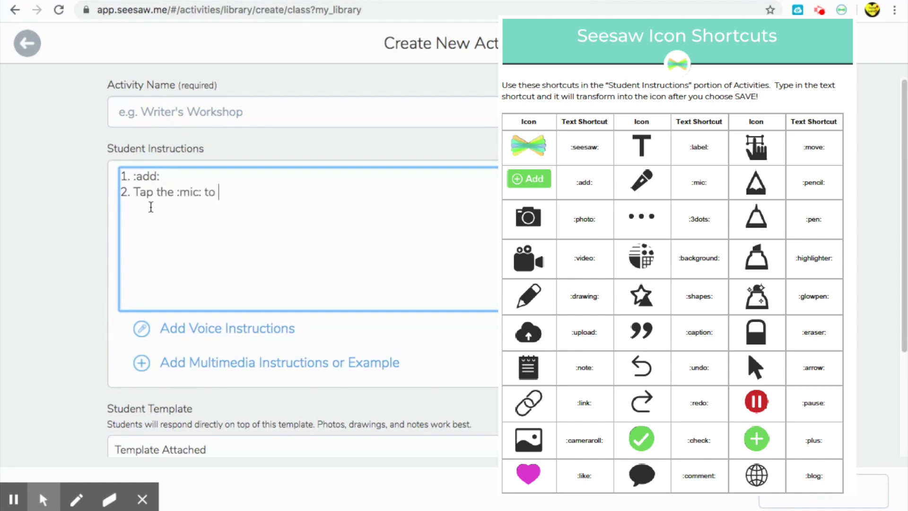
{"action": "type", "text": "record yourself."}
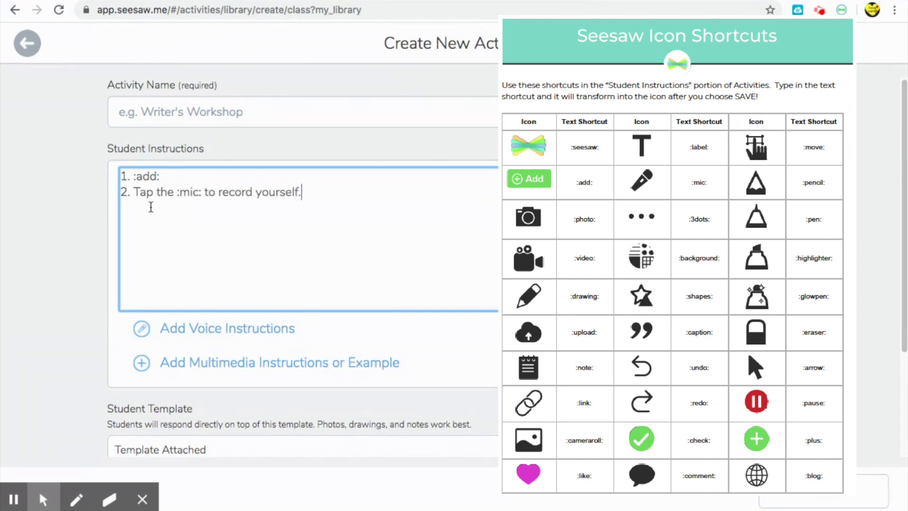
{"action": "key", "text": "Return"}
{"action": "type", "text": "3. Tap a :drawing"}
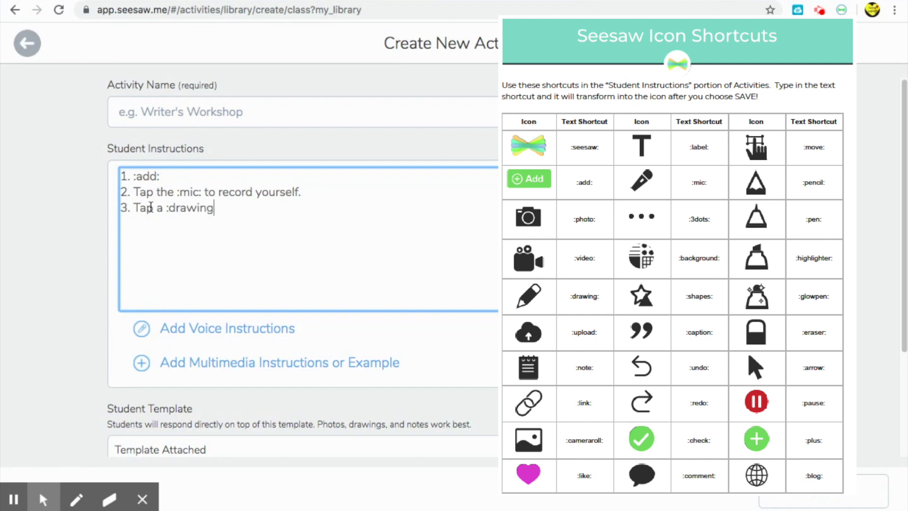
{"action": "type", "text": ": tool"}
{"action": "key", "text": "Return"}
{"action": "type", "text": "4. Rea d the words on th"}
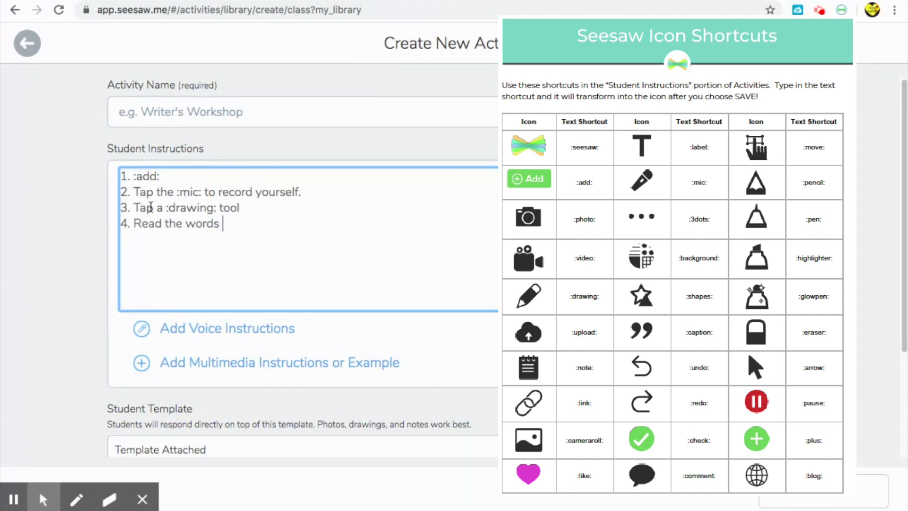
{"action": "type", "text": "e list and mark them off as you go."}
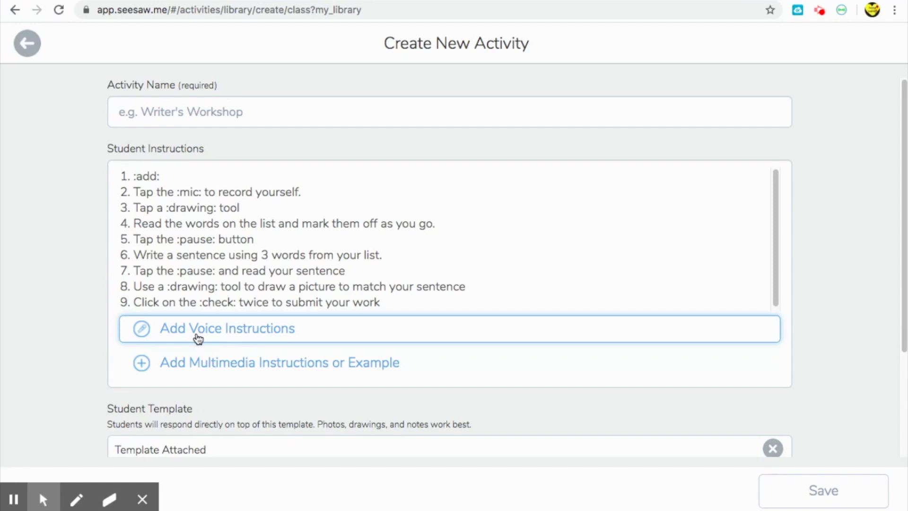
Record a 0:32 spoken version of the instructions beneath the nine student steps
{"action": "scroll", "coordinate": [227, 170], "scroll_direction": "down", "scroll_amount": 1}
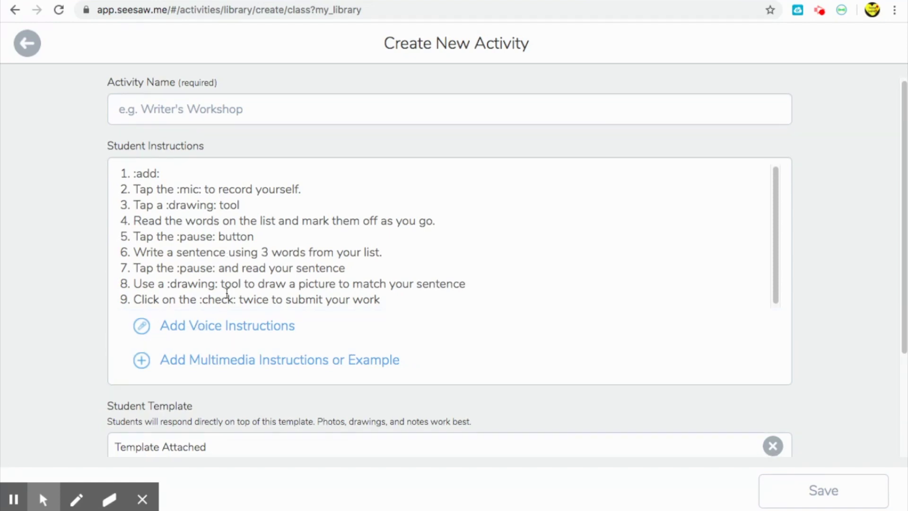
{"action": "left_click", "coordinate": [229, 331]}
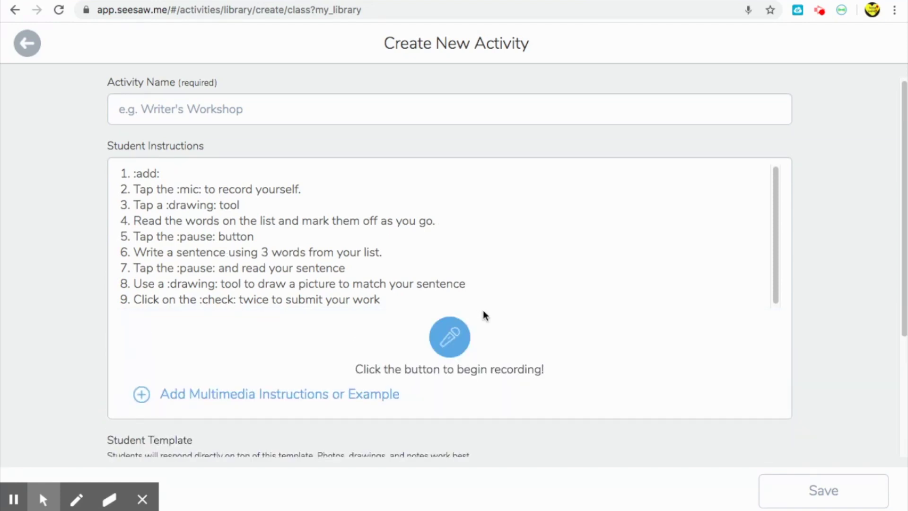
{"action": "left_click", "coordinate": [440, 347]}
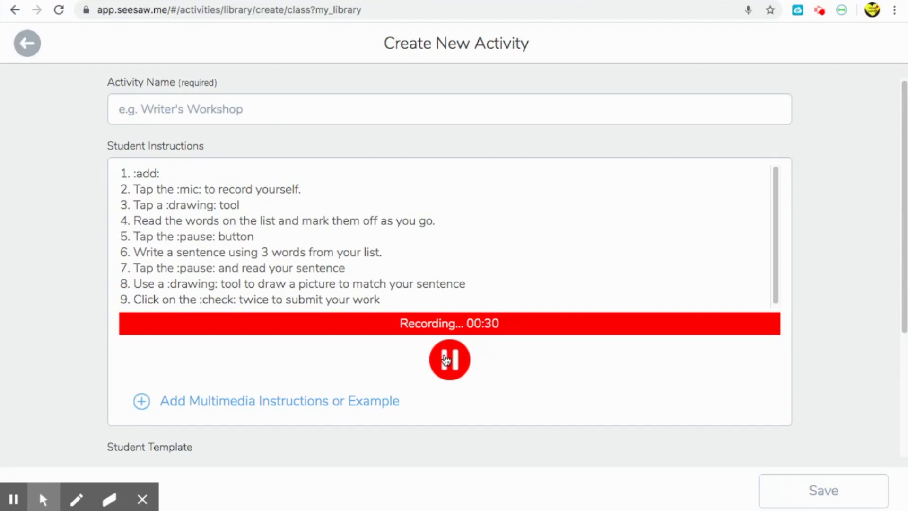
{"action": "left_click", "coordinate": [450, 362]}
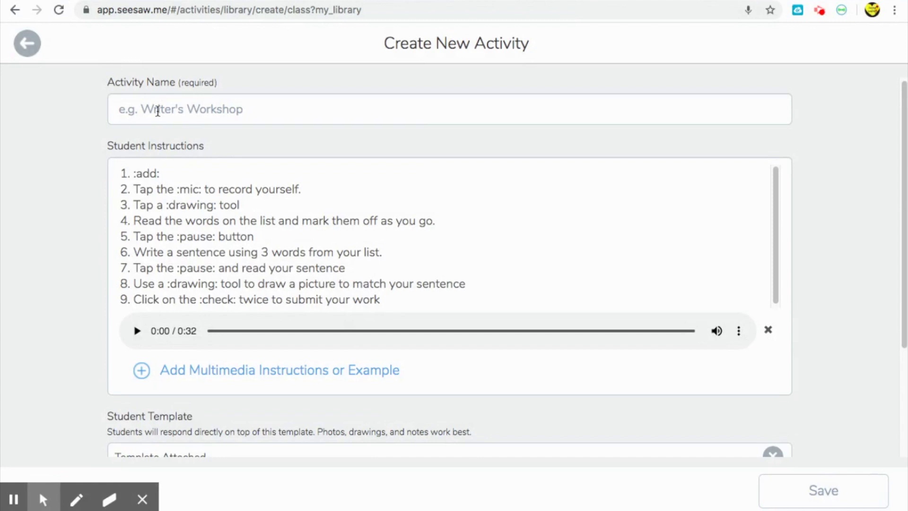
Name the activity 'Sight Word Practice'
{"action": "left_click", "coordinate": [157, 111]}
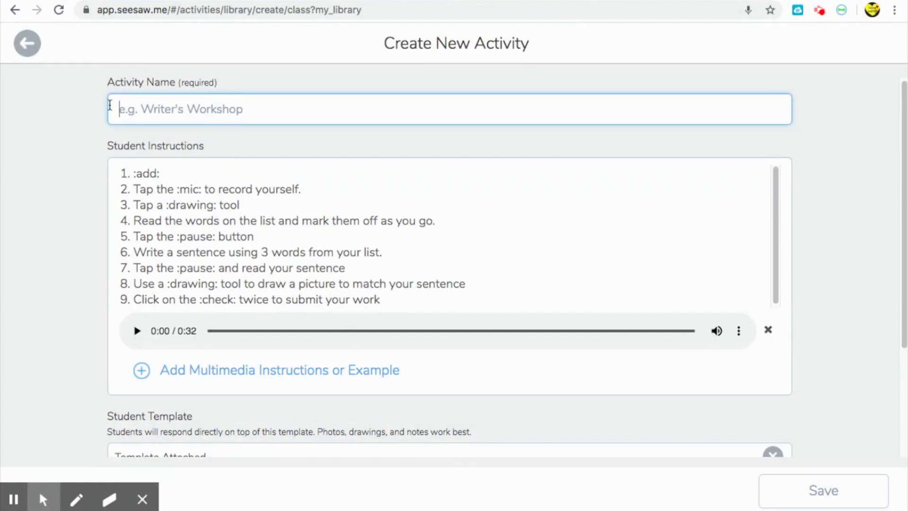
{"action": "type", "text": "Sight W"}
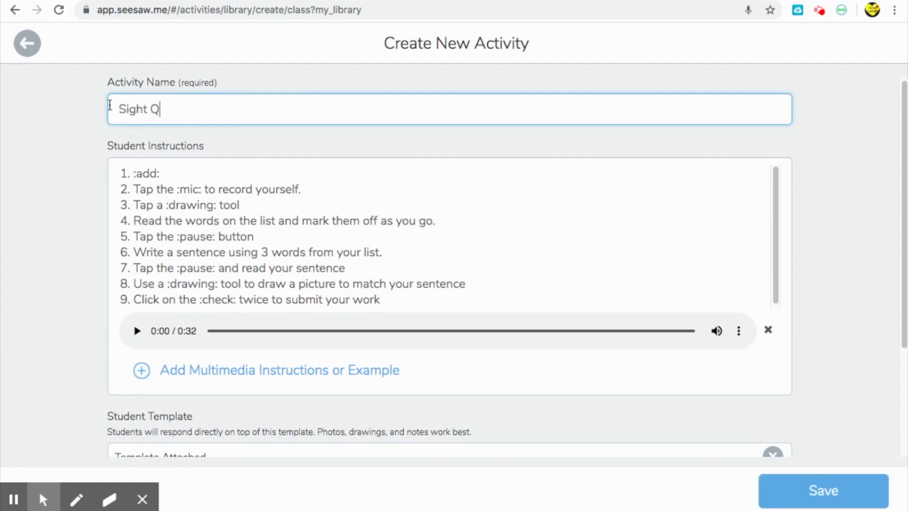
{"action": "key", "text": "BackSpace"}
{"action": "type", "text": "Word PRac"}
{"action": "key", "text": "BackSpace"}
{"action": "key", "text": "BackSpace"}
{"action": "key", "text": "BackSpace"}
{"action": "type", "text": "ractice"}
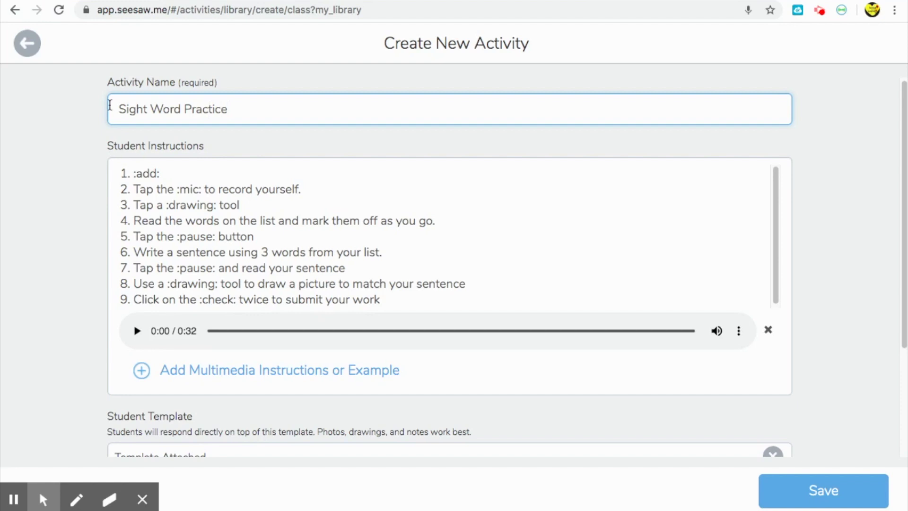
{"action": "left_click", "coordinate": [72, 226]}
Reveal the More Options area with Teacher Notes, then save the activity
{"action": "scroll", "coordinate": [126, 145], "scroll_direction": "down", "scroll_amount": 1}
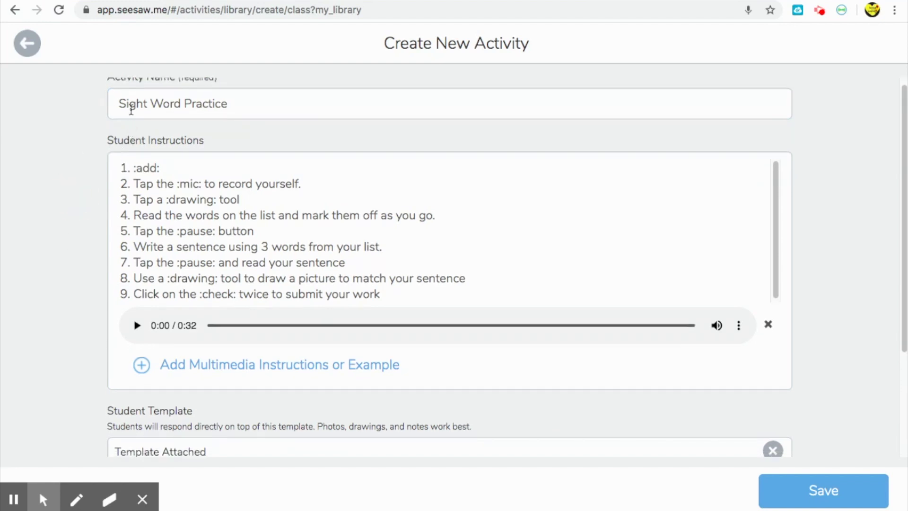
{"action": "scroll", "coordinate": [124, 242], "scroll_direction": "down", "scroll_amount": 5}
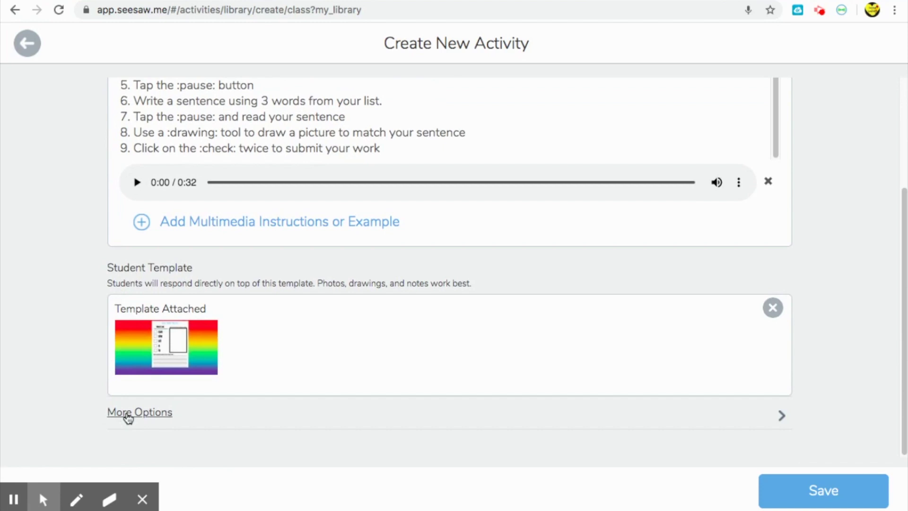
{"action": "left_click", "coordinate": [127, 414]}
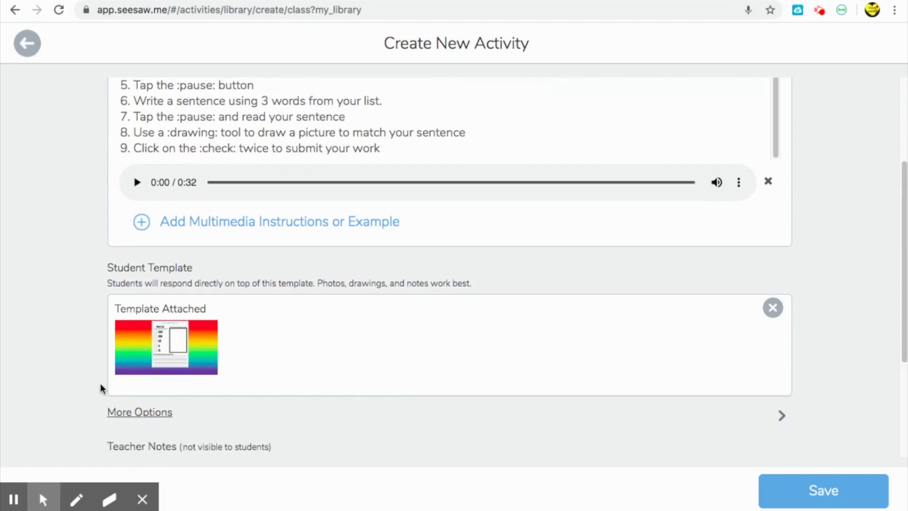
{"action": "scroll", "coordinate": [101, 384], "scroll_direction": "down", "scroll_amount": 5}
{"action": "left_click", "coordinate": [173, 364]}
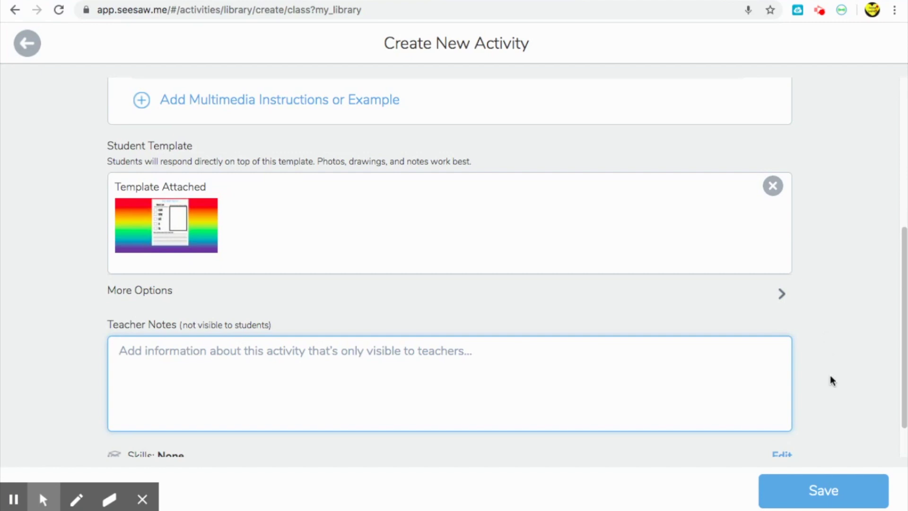
{"action": "scroll", "coordinate": [825, 373], "scroll_direction": "up", "scroll_amount": 2}
{"action": "scroll", "coordinate": [824, 369], "scroll_direction": "up", "scroll_amount": 3}
{"action": "scroll", "coordinate": [824, 368], "scroll_direction": "down", "scroll_amount": 5}
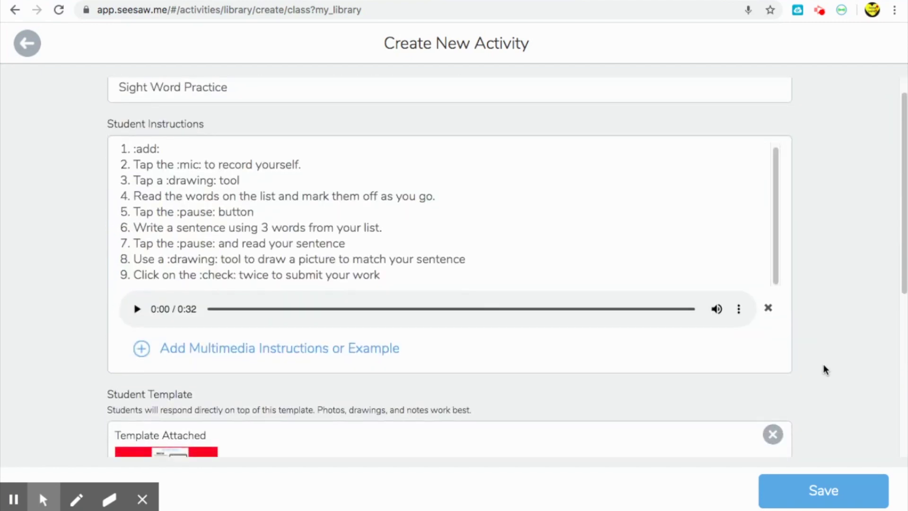
{"action": "left_click", "coordinate": [843, 491]}
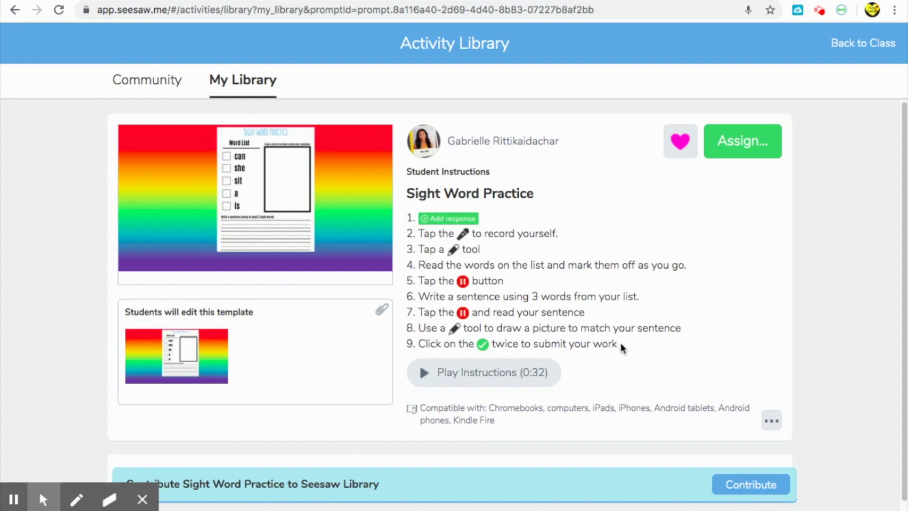
Assign Sight Word Practice to all Seesaw Training students and view it on the class Activities page
{"action": "left_click", "coordinate": [719, 152]}
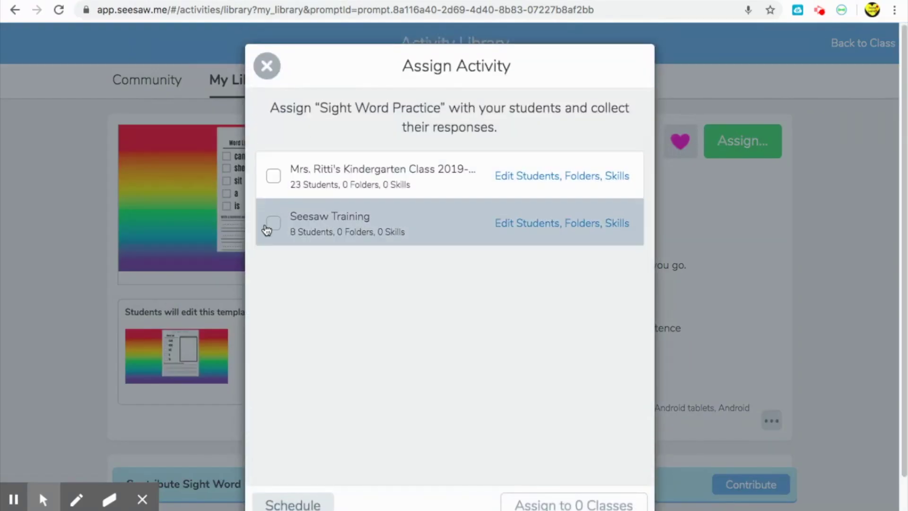
{"action": "left_click", "coordinate": [273, 223]}
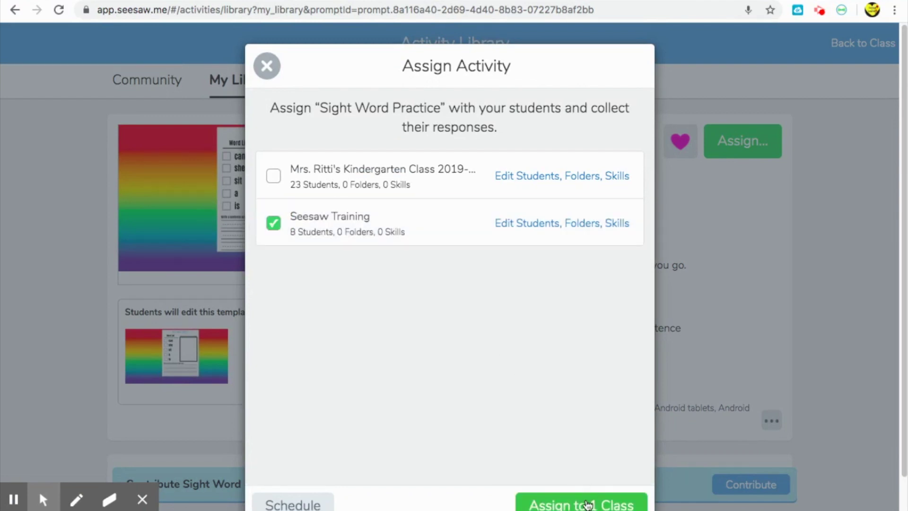
{"action": "left_click", "coordinate": [533, 232]}
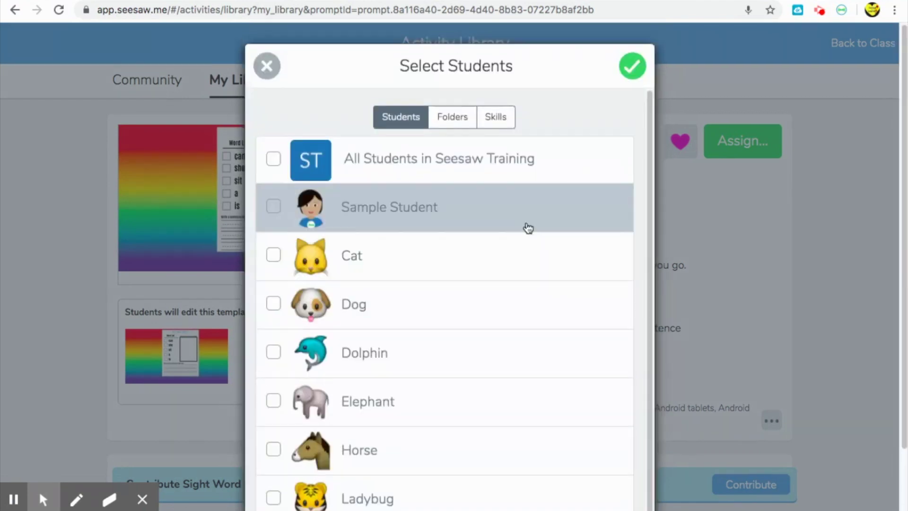
{"action": "left_click", "coordinate": [269, 68]}
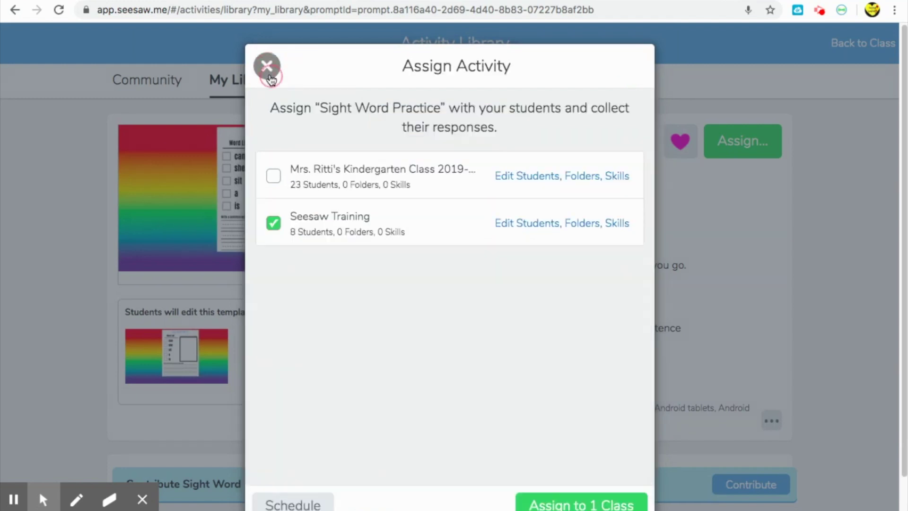
{"action": "left_click", "coordinate": [561, 505]}
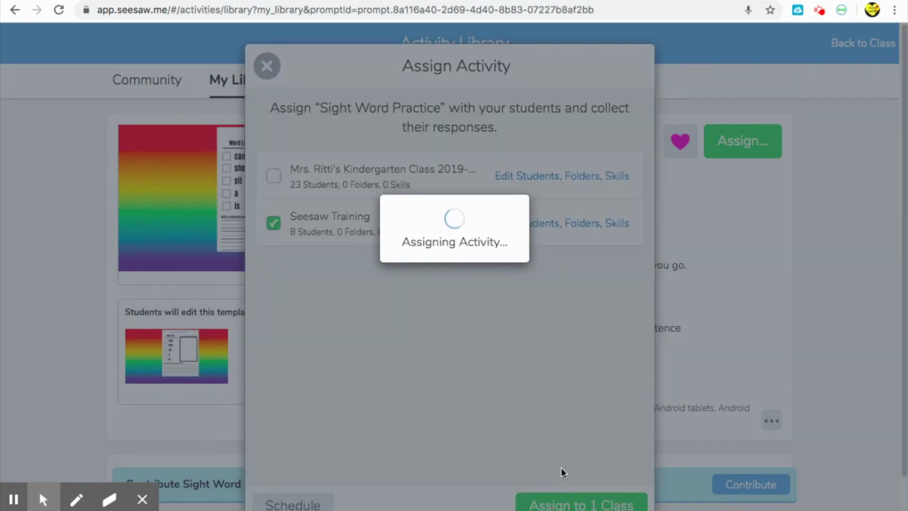
{"action": "left_click", "coordinate": [482, 406]}
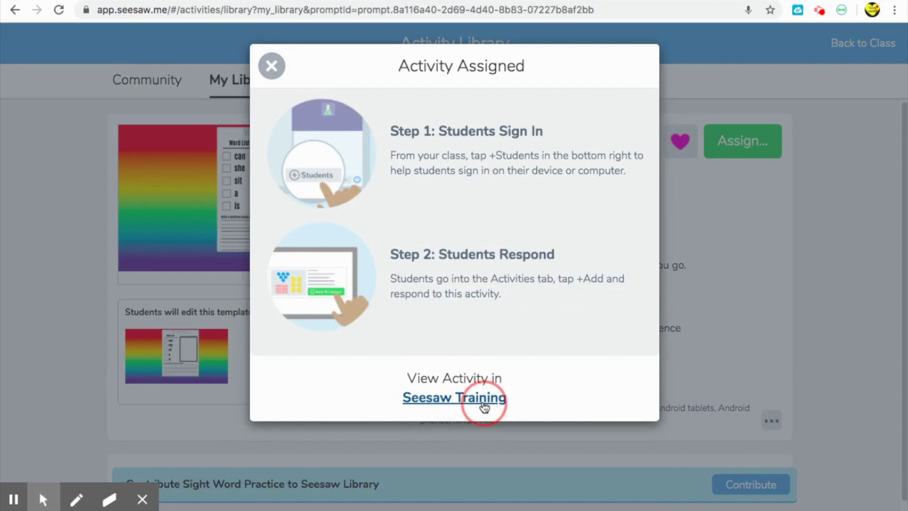
{"action": "left_click_drag", "start_coordinate": [483, 406], "coordinate": [446, 400]}
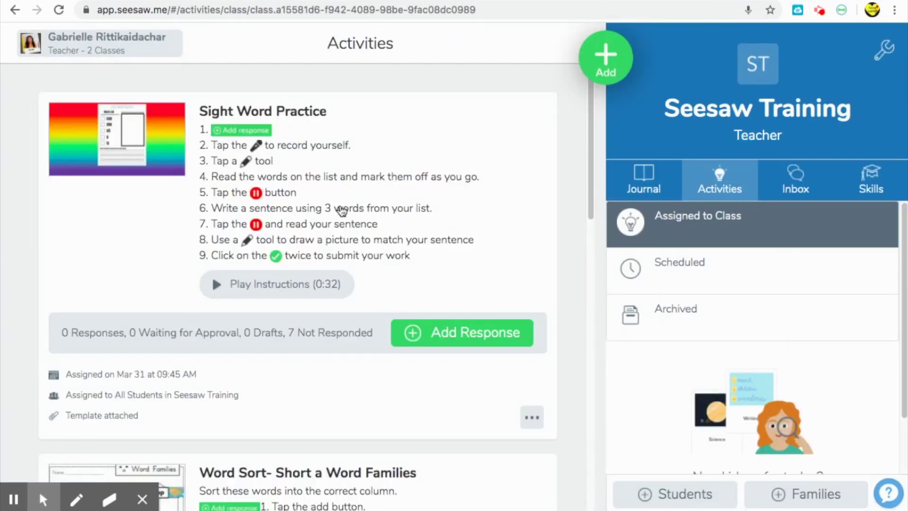